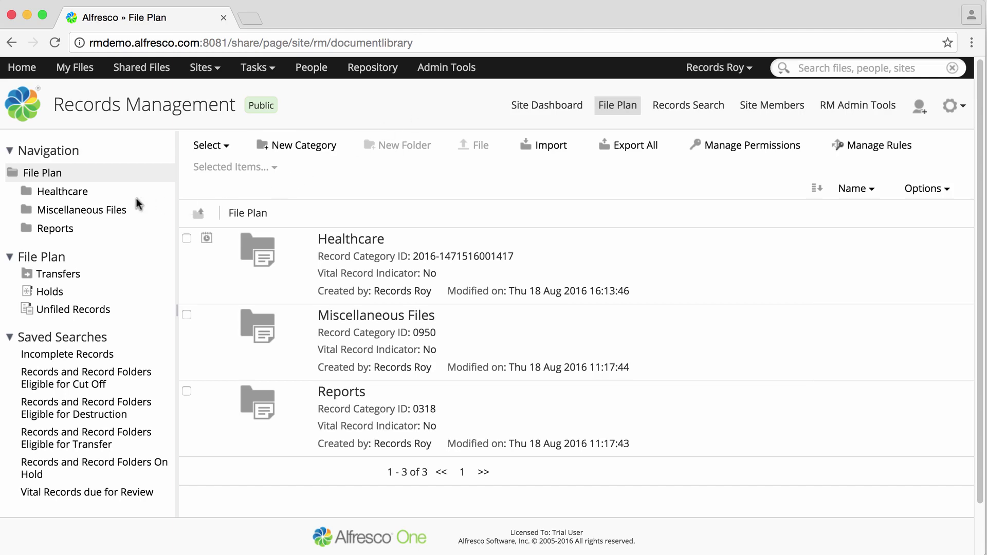
Expand Healthcare and open its Private Medical Records folder
left_click(81, 193)
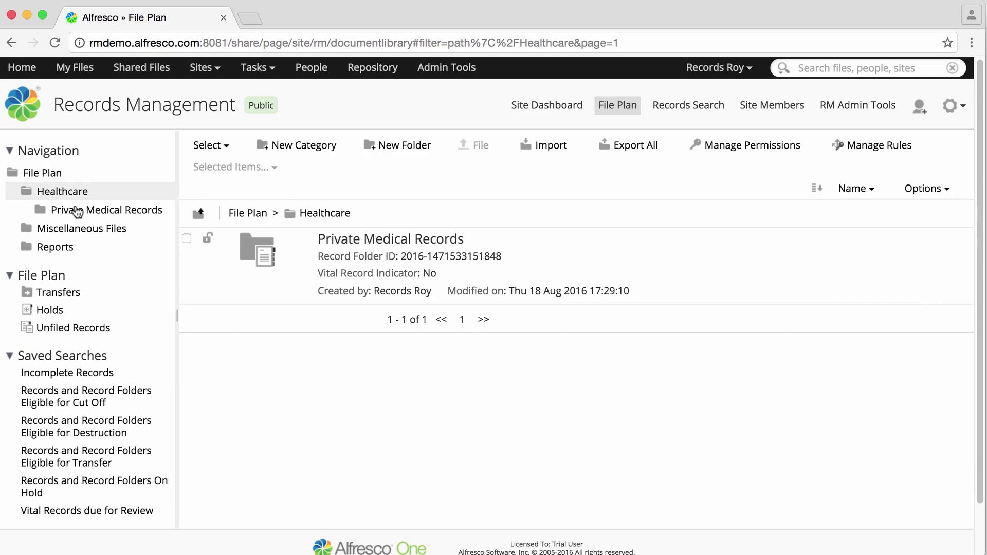
left_click(77, 212)
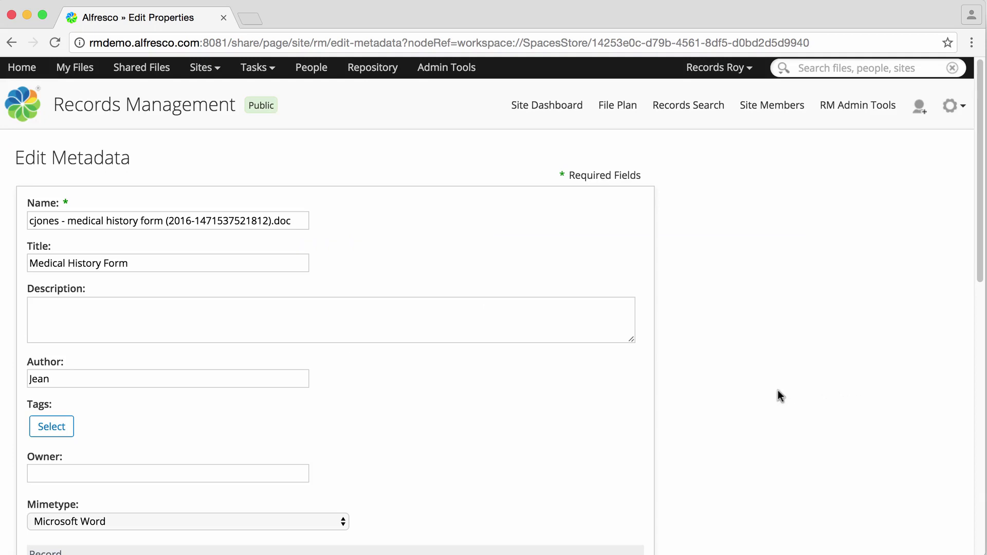
scroll(778, 391, "down", 3)
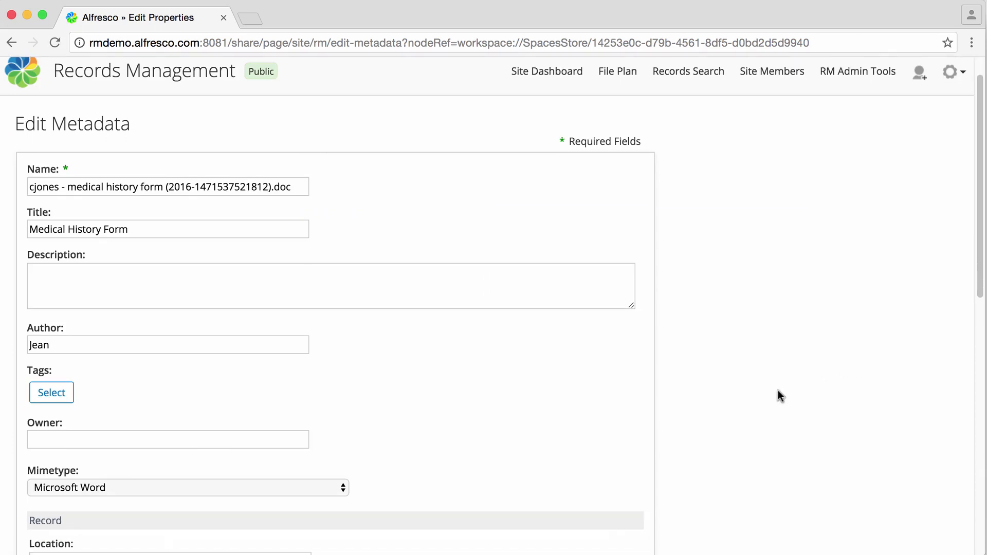
scroll(778, 391, "down", 2)
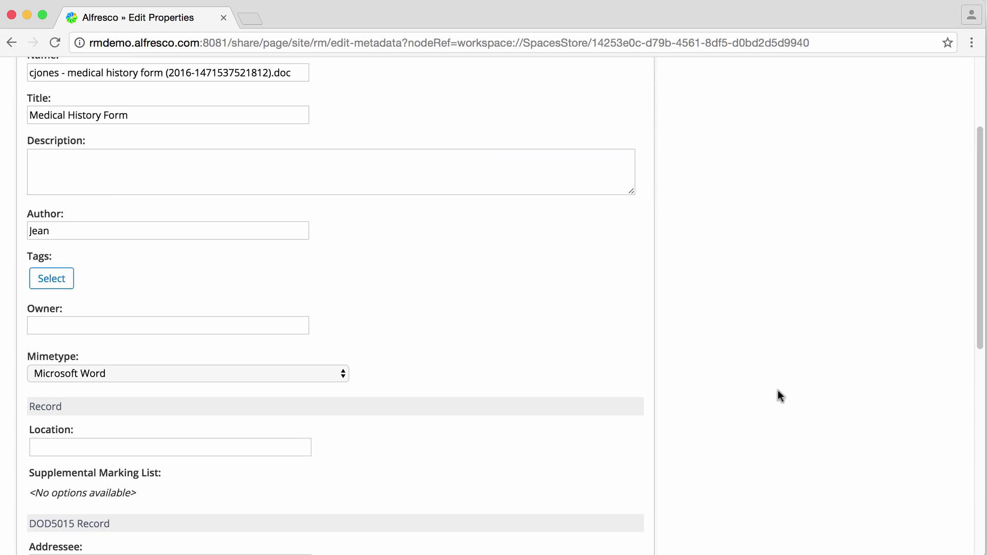
scroll(779, 390, "down", 5)
scroll(778, 391, "down", 3)
scroll(778, 391, "down", 1)
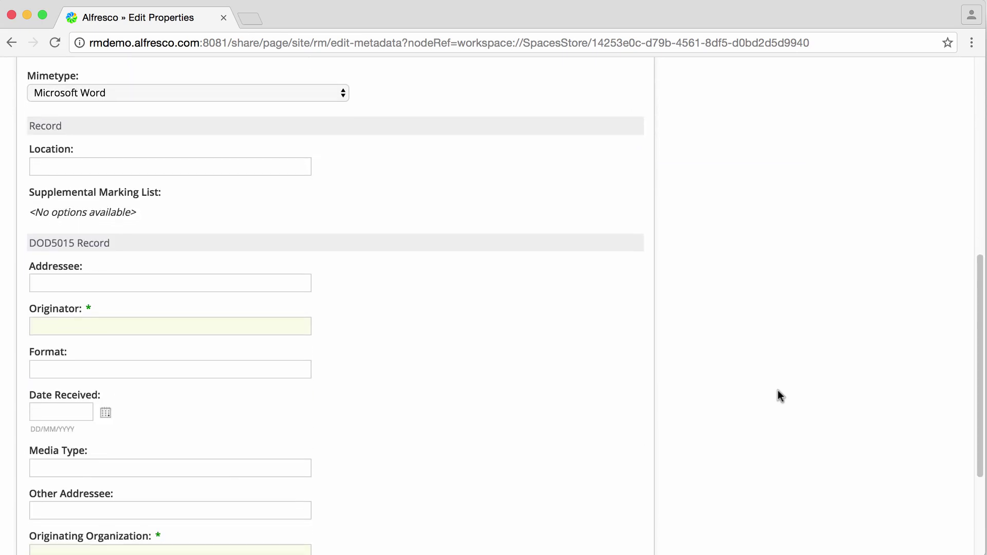
scroll(778, 390, "down", 1)
scroll(778, 390, "down", 1)
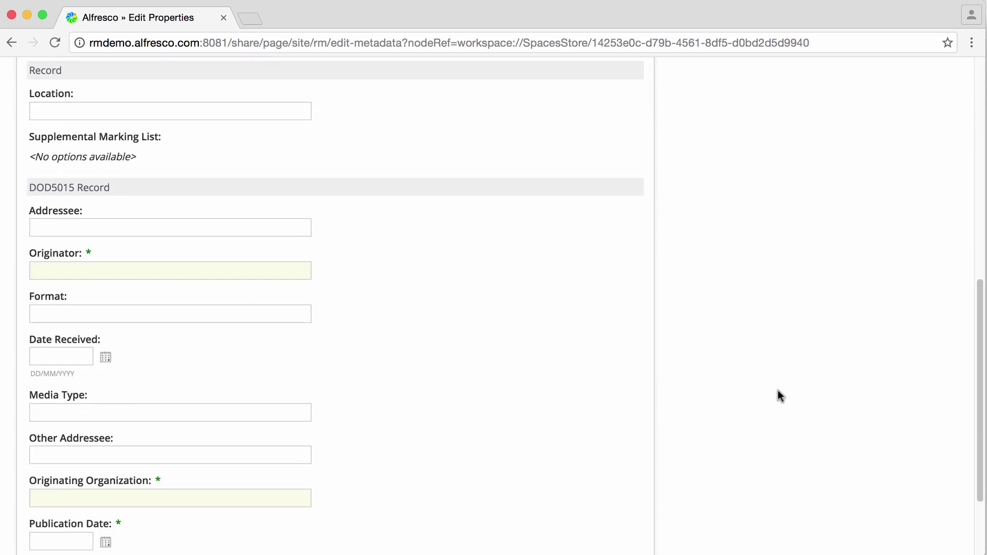
scroll(778, 396, "down", 2)
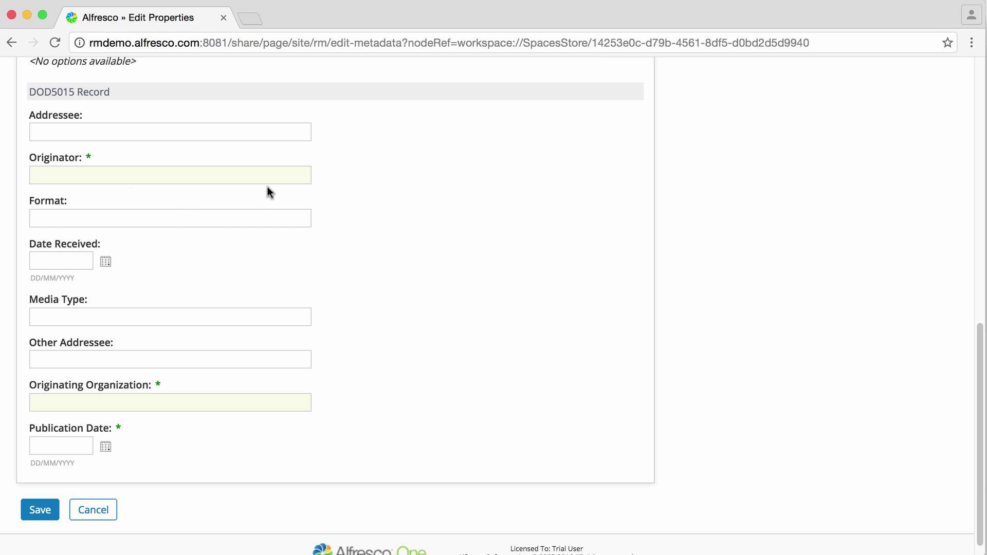
scroll(330, 191, "up", 1)
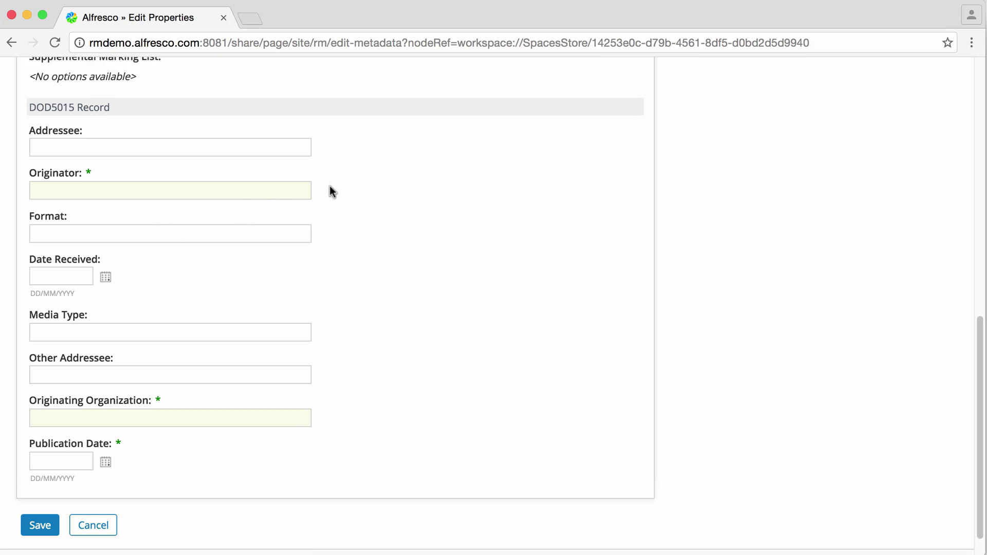
scroll(330, 191, "up", 2)
scroll(331, 191, "up", 5)
scroll(330, 191, "up", 2)
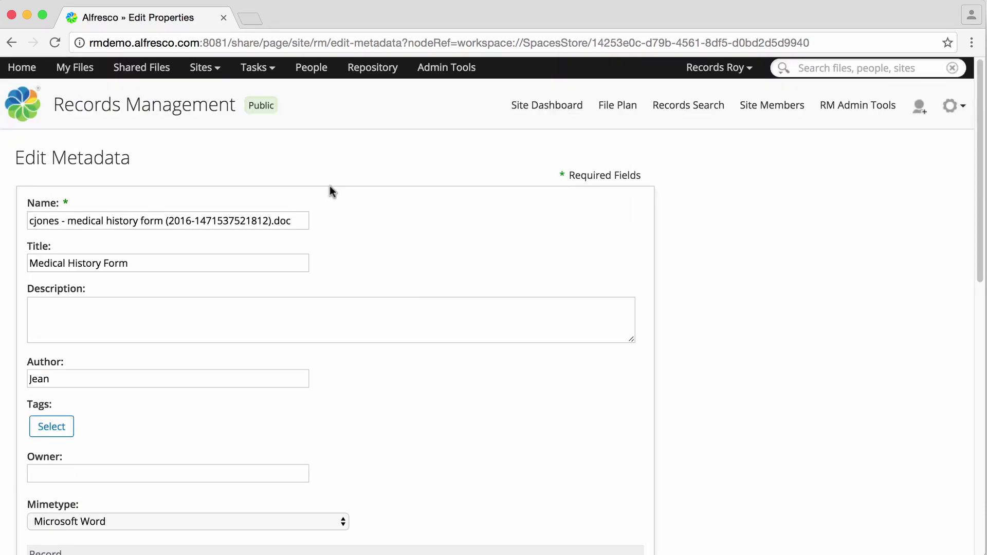
scroll(329, 191, "down", 5)
scroll(330, 192, "down", 3)
scroll(330, 192, "down", 1)
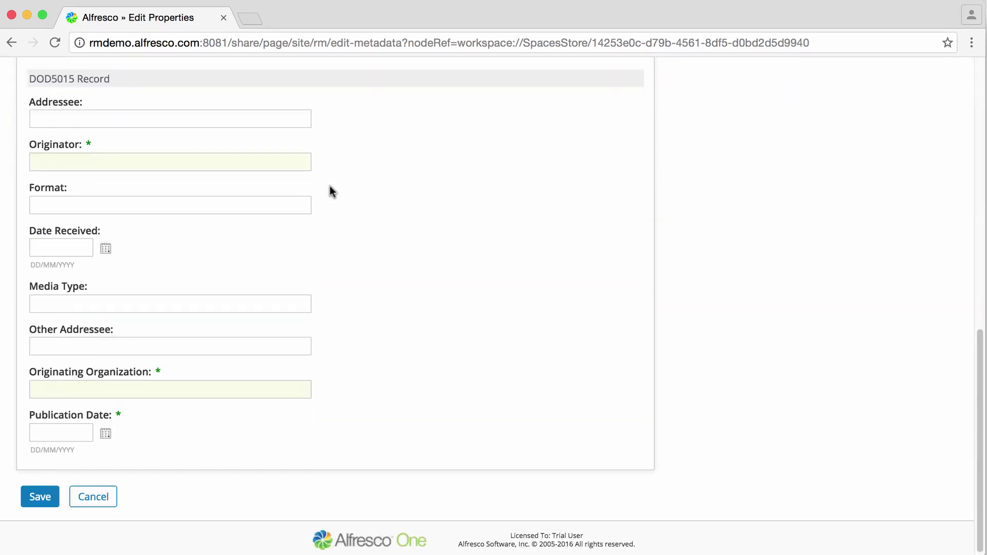
scroll(330, 191, "up", 1)
scroll(329, 191, "down", 1)
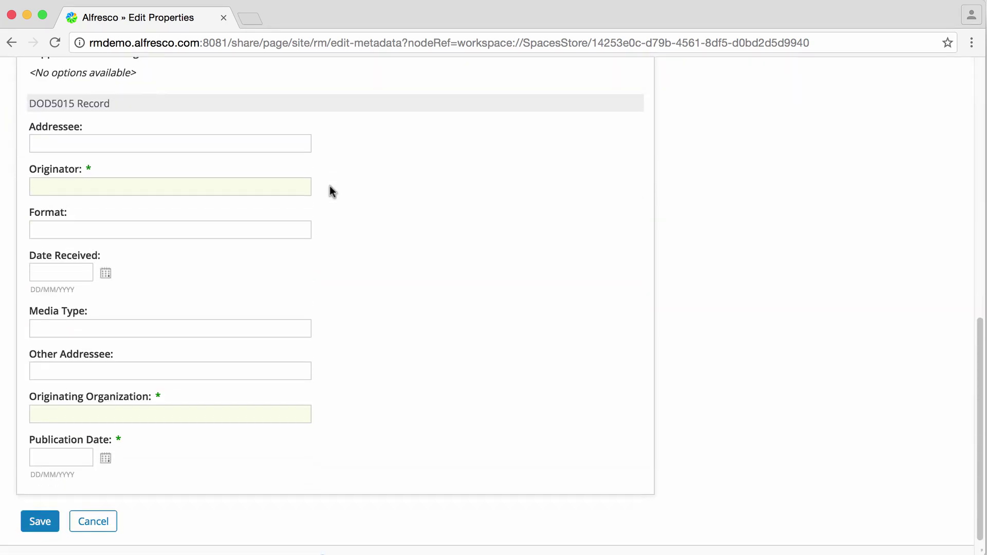
Enter Records Roy as Originator and Records Dept as Originating Organization
left_click(299, 188)
type("Record")
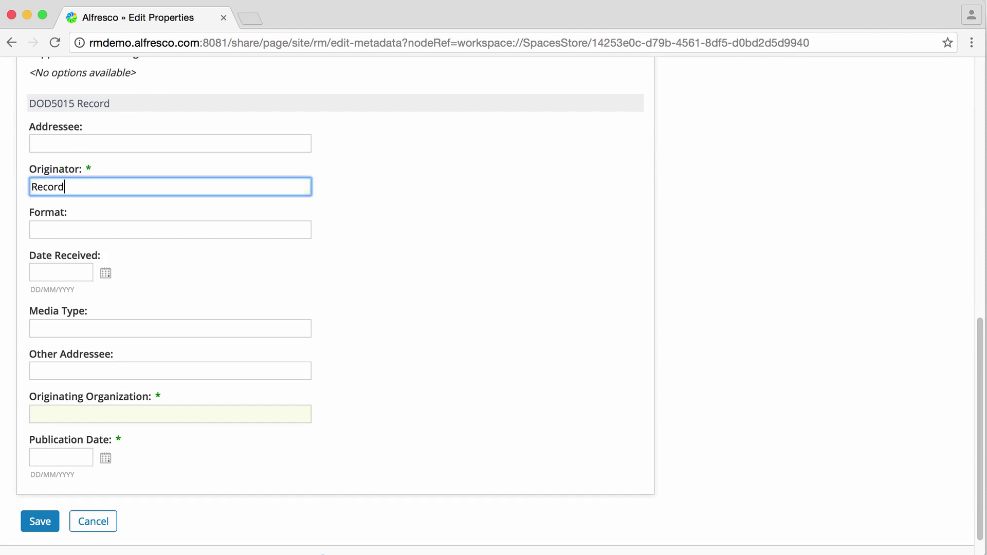
type("s Roy")
left_click(89, 416)
type("Rec")
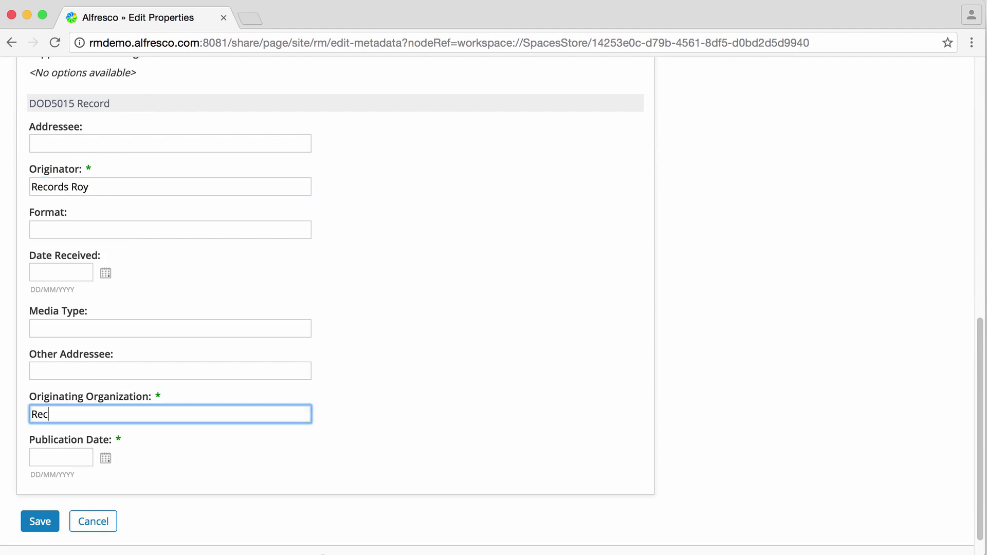
type("ords Dept")
Pick 18 August 2016 as the Publication Date and save the metadata
left_click(104, 459)
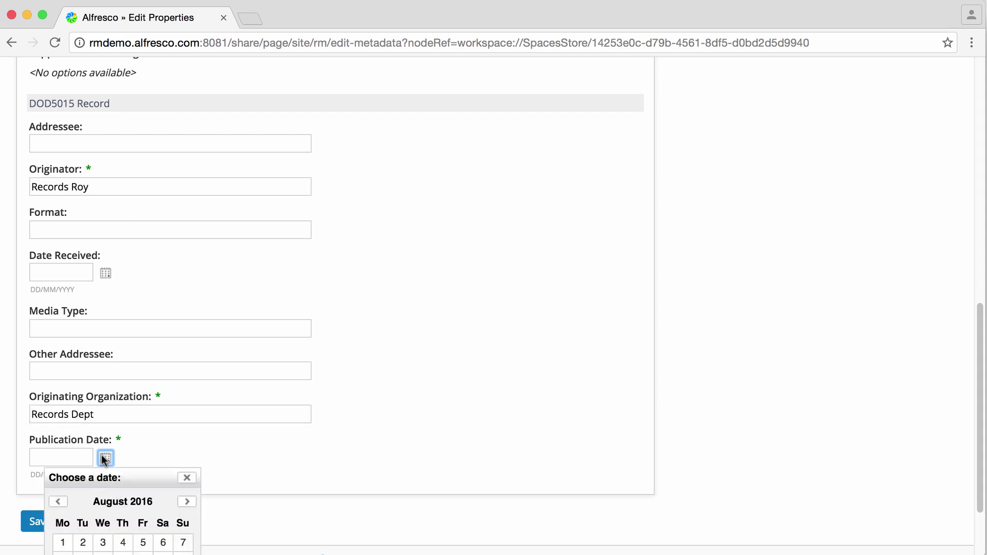
scroll(105, 459, "down", 3)
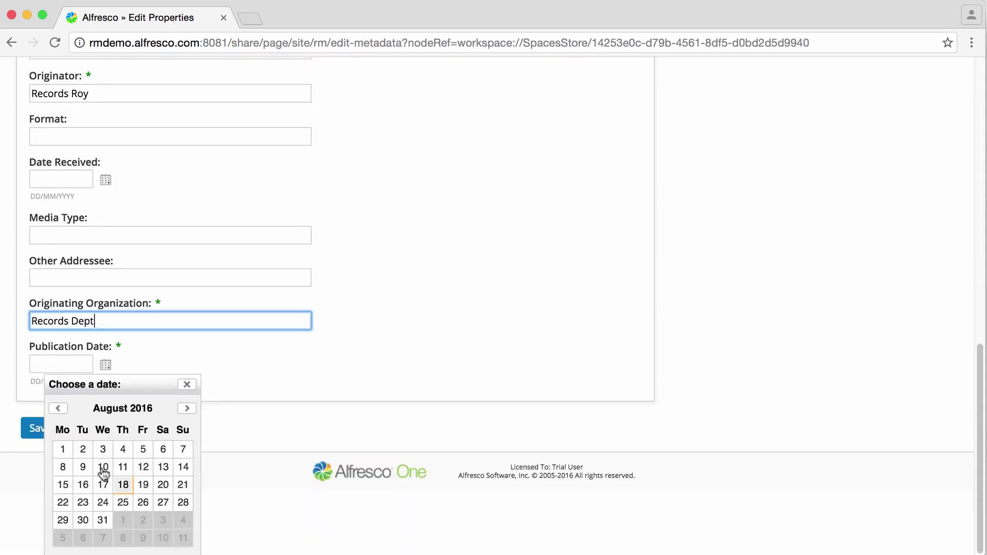
left_click(122, 484)
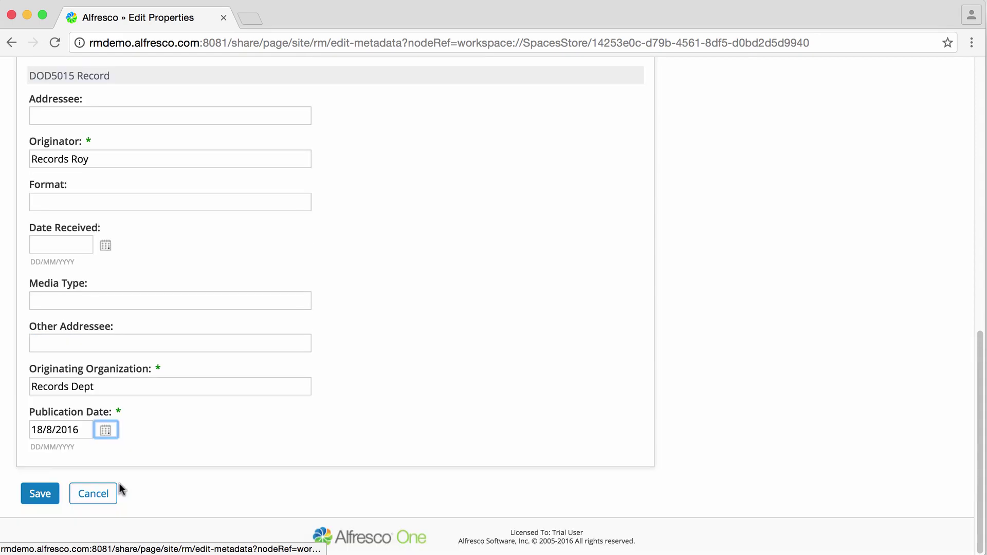
left_click(38, 500)
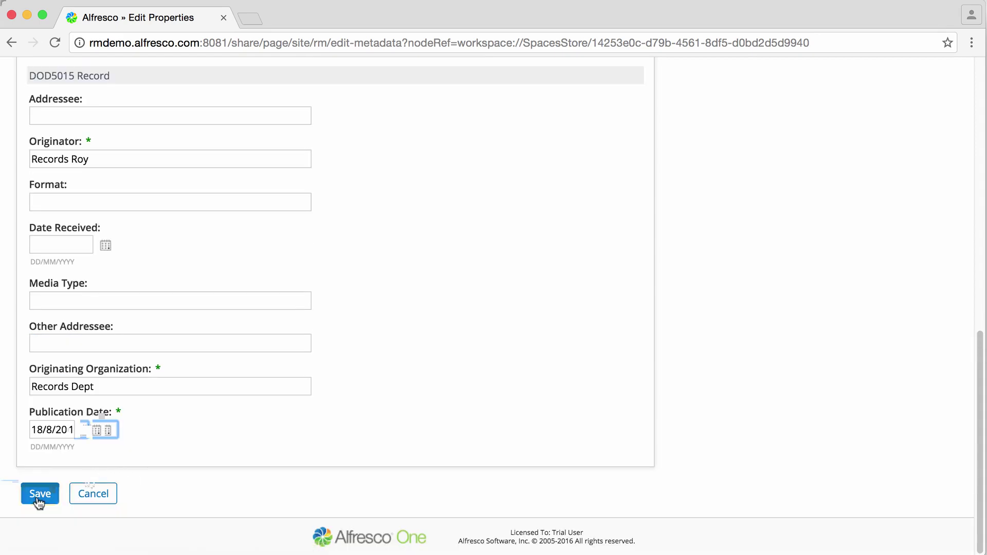